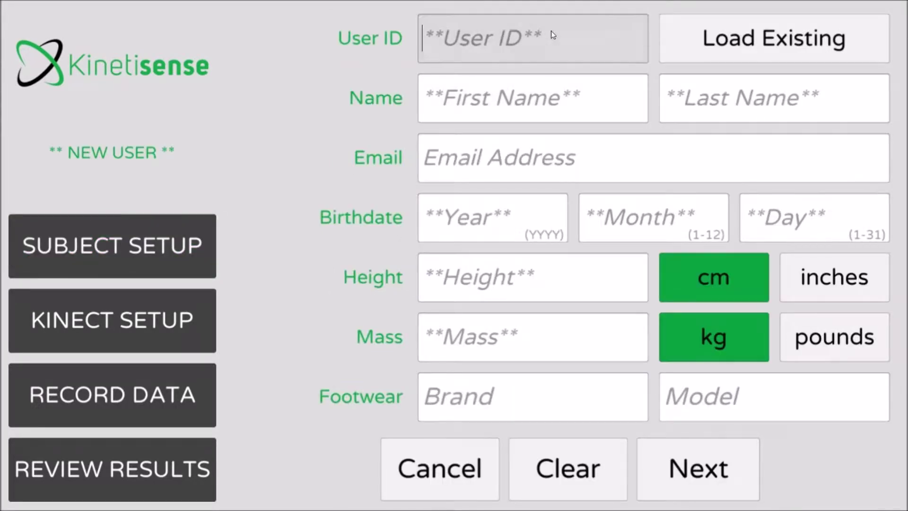
Begin entering a new subject's user ID and first name
{"action": "left_click", "coordinate": [552, 33]}
{"action": "type", "text": "Demo"}
{"action": "key", "text": "Tab"}
{"action": "type", "text": "D"}
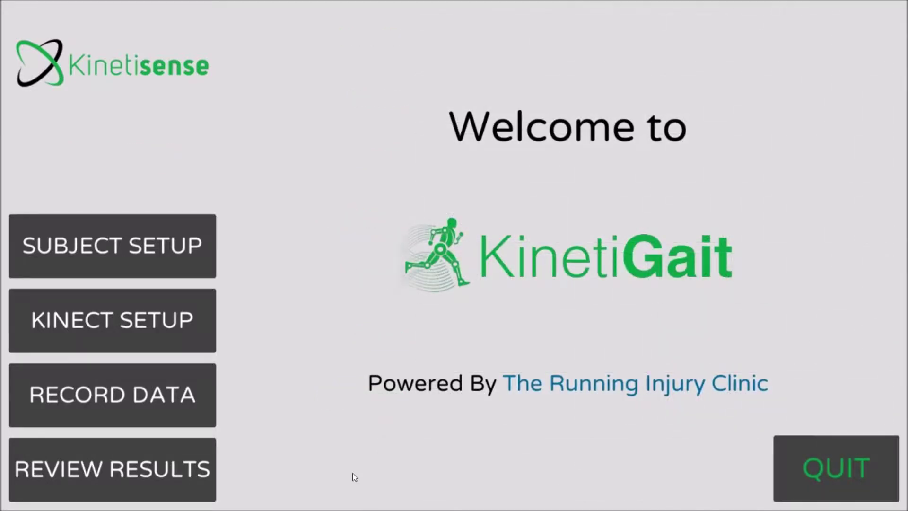
Set up a 30-second recording for the existing demo subject with the session named 'Demo'
{"action": "left_click", "coordinate": [158, 412]}
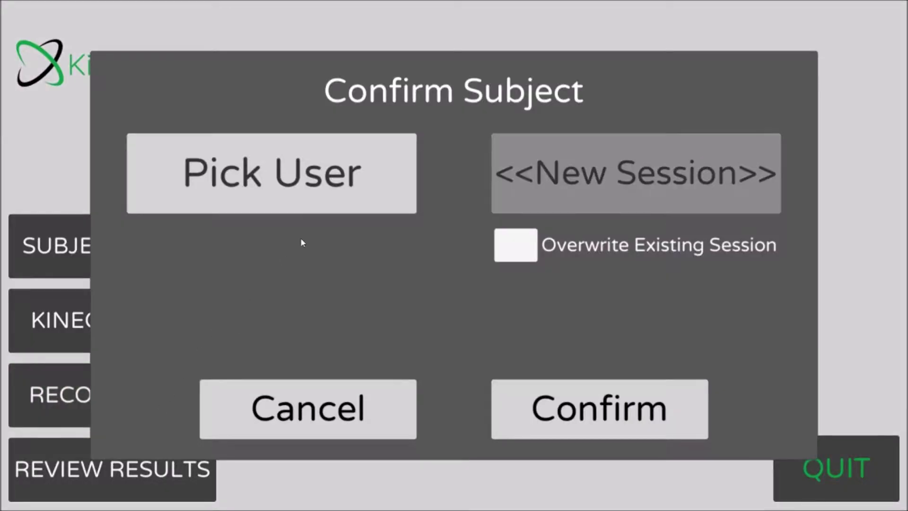
{"action": "left_click", "coordinate": [337, 199]}
{"action": "left_click", "coordinate": [345, 270]}
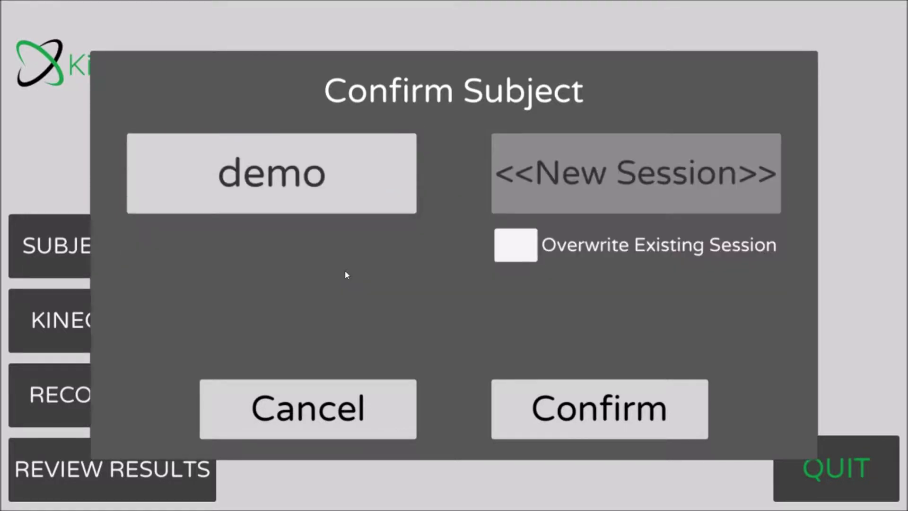
{"action": "left_click", "coordinate": [574, 401]}
{"action": "left_click", "coordinate": [562, 217]}
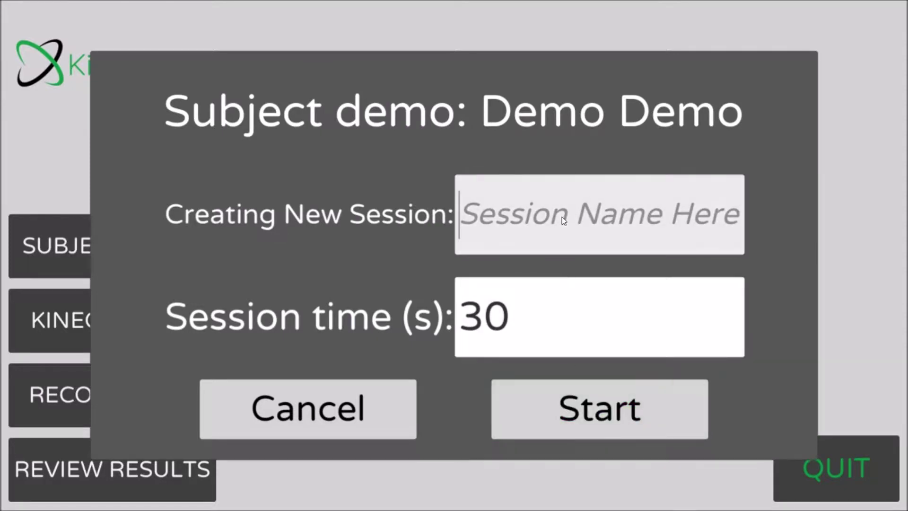
{"action": "type", "text": "Demo"}
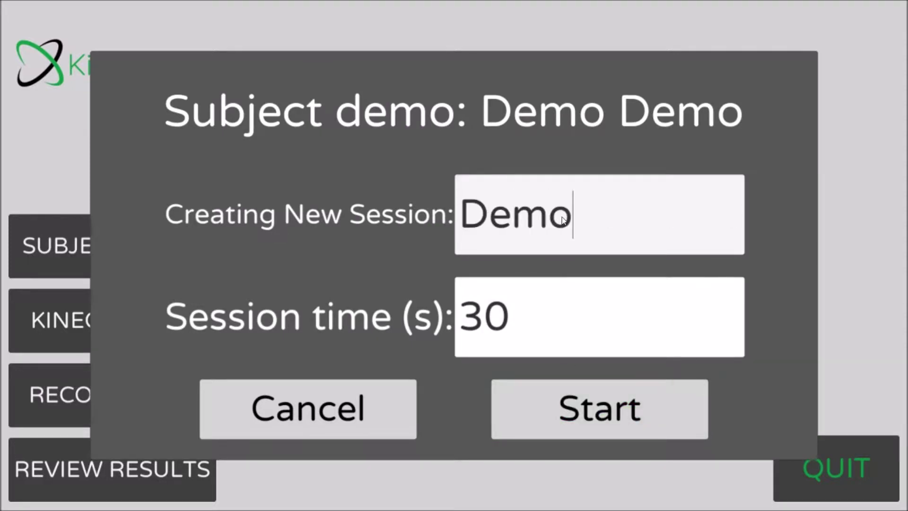
{"action": "left_click", "coordinate": [576, 401]}
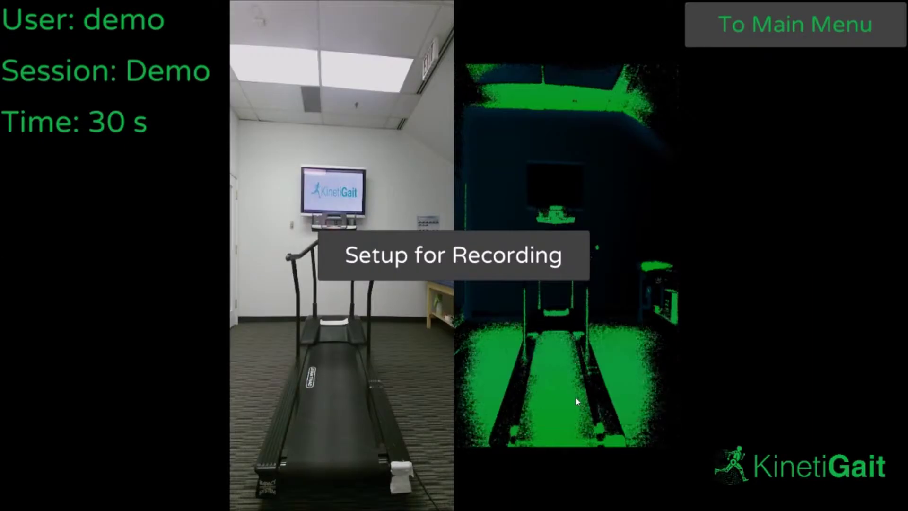
Capture the empty scene and the console, back and middle T-poses, then record the run
{"action": "left_click", "coordinate": [508, 266]}
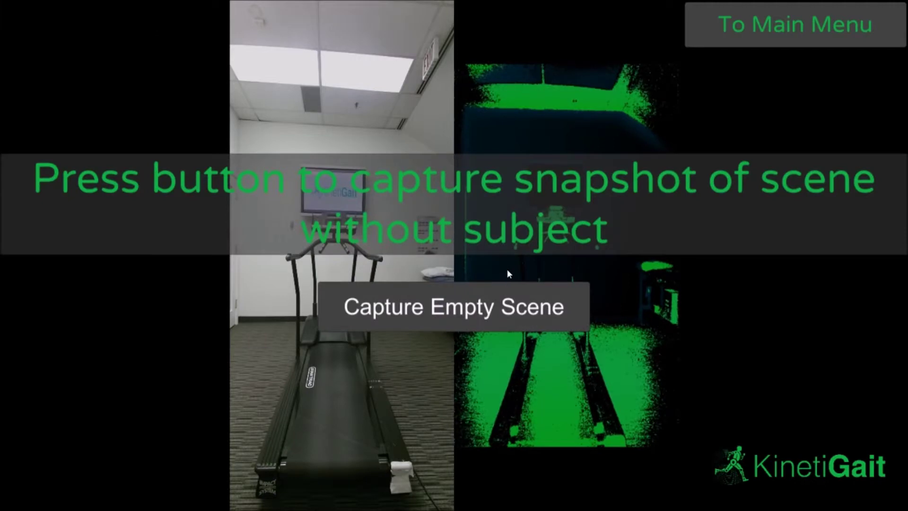
{"action": "left_click", "coordinate": [498, 307]}
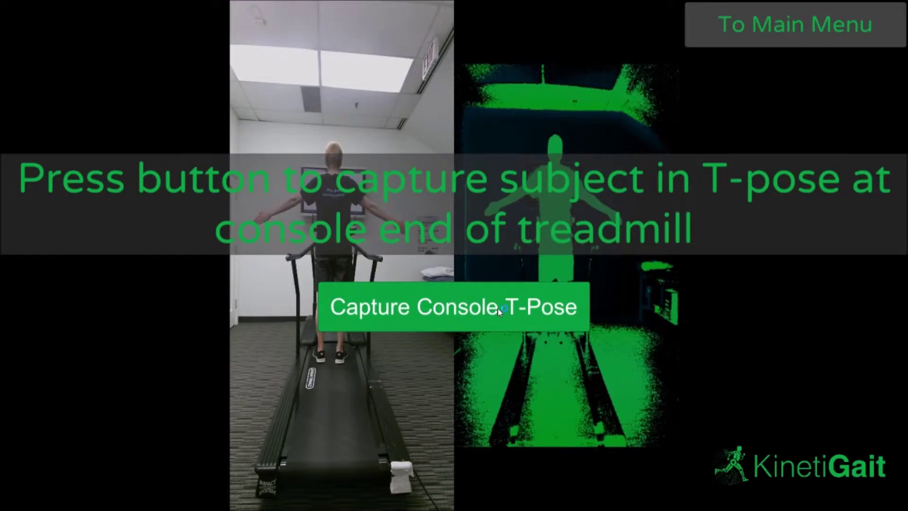
{"action": "left_click", "coordinate": [497, 308]}
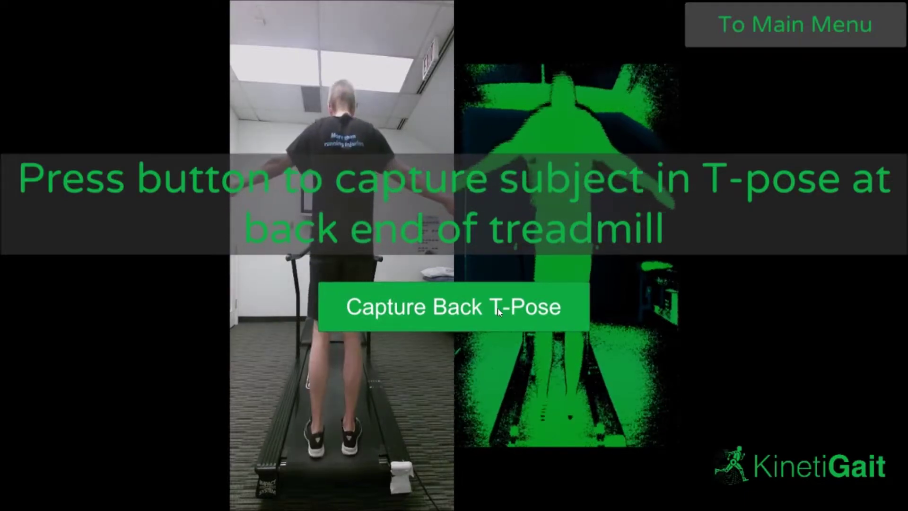
{"action": "left_click", "coordinate": [497, 307]}
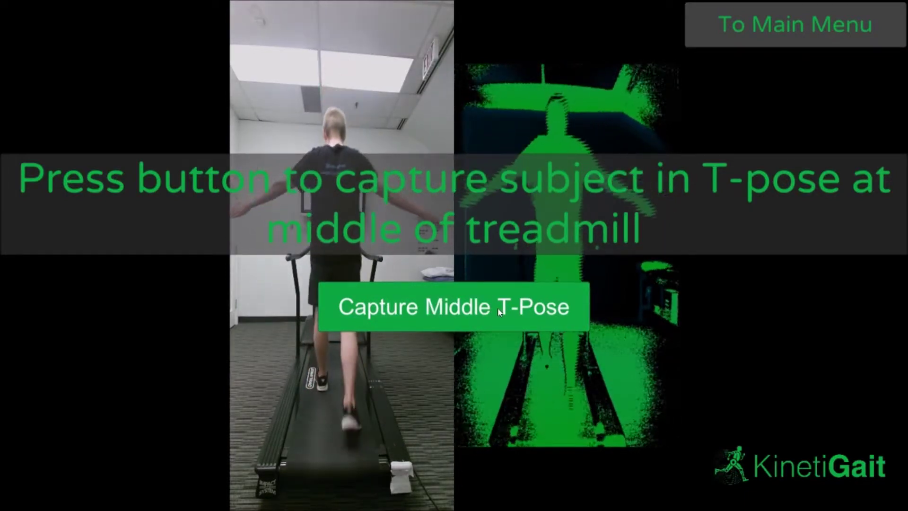
{"action": "left_click", "coordinate": [453, 306]}
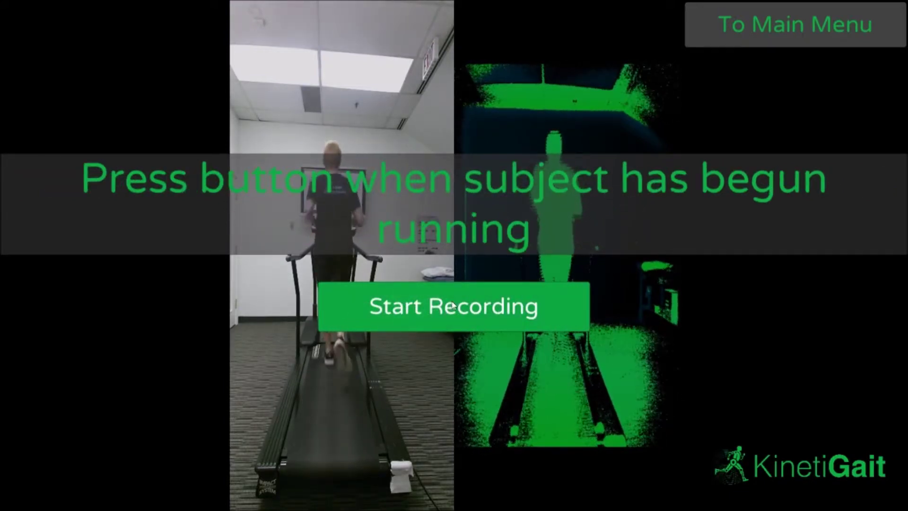
{"action": "left_click", "coordinate": [452, 304]}
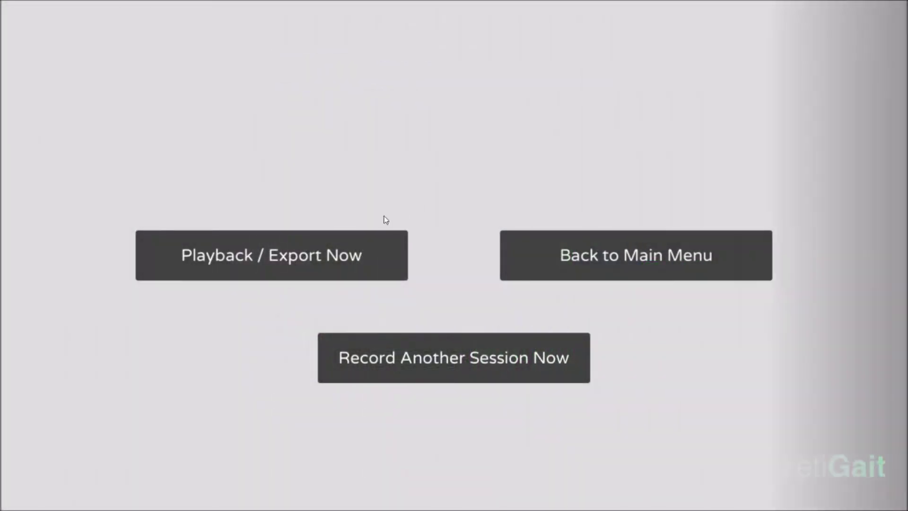
Play back the new recording in 2D, slowed to 0.625x, and pause it
{"action": "left_click", "coordinate": [308, 252]}
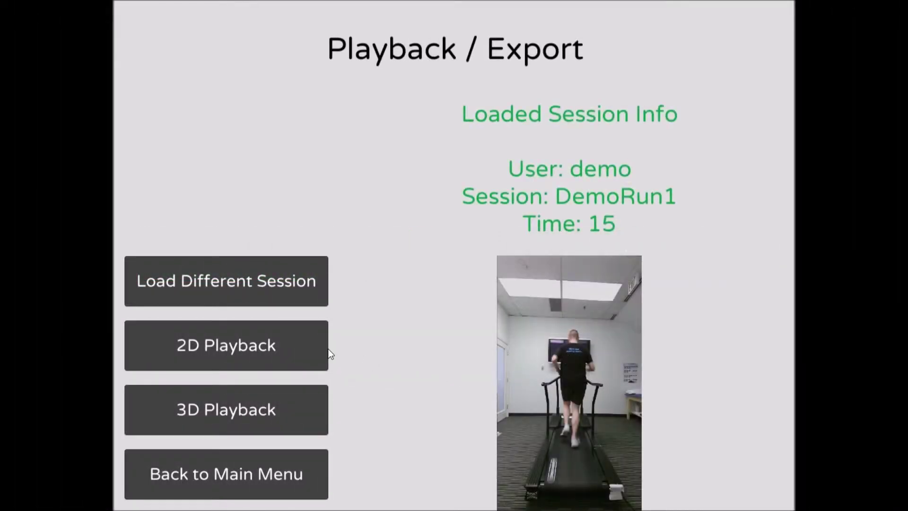
{"action": "left_click", "coordinate": [254, 349]}
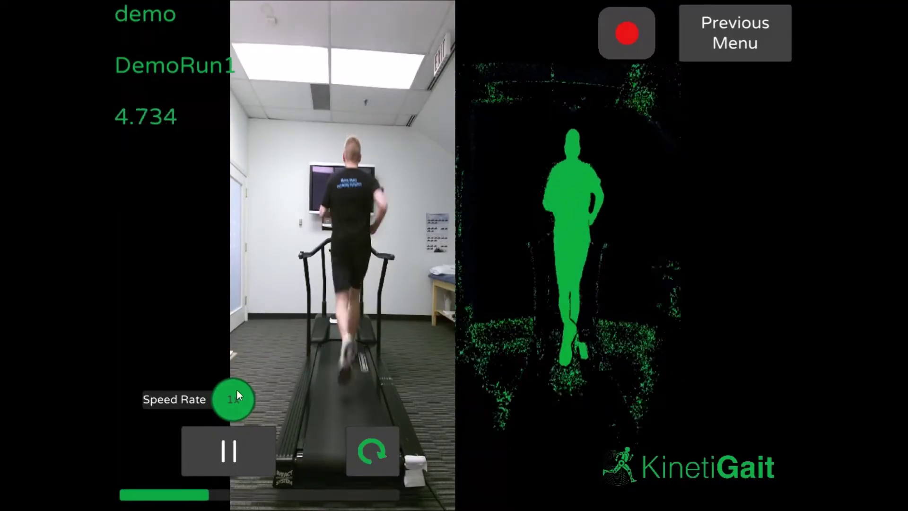
{"action": "left_click_drag", "start_coordinate": [230, 404], "coordinate": [180, 405]}
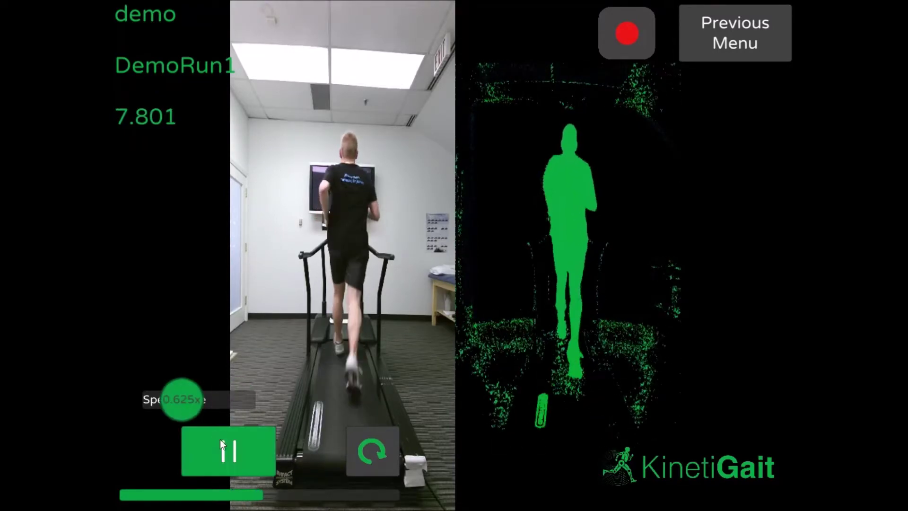
{"action": "left_click", "coordinate": [239, 441]}
Step the playback forward five frames to 8.267 s and start a video export
{"action": "left_click", "coordinate": [318, 453]}
{"action": "left_click", "coordinate": [318, 453]}
{"action": "left_click", "coordinate": [319, 453]}
{"action": "left_click", "coordinate": [319, 453]}
{"action": "left_click", "coordinate": [318, 453]}
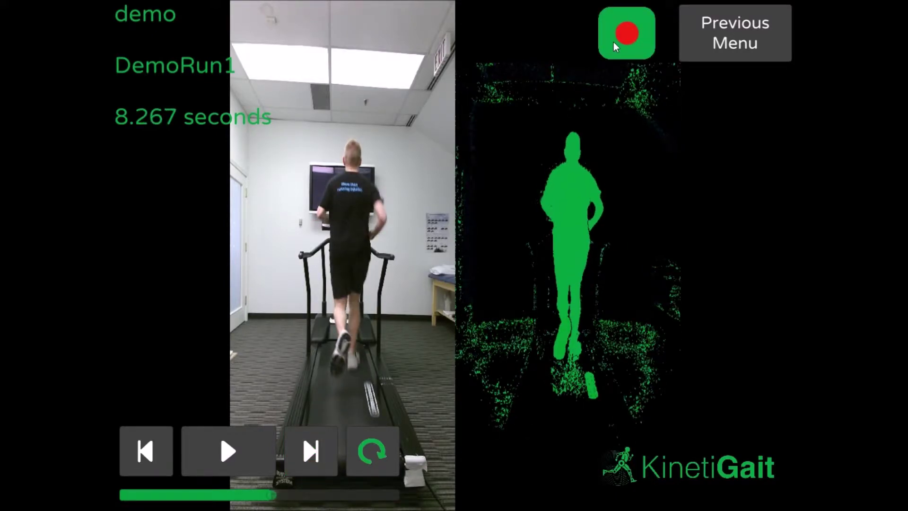
{"action": "left_click", "coordinate": [624, 34]}
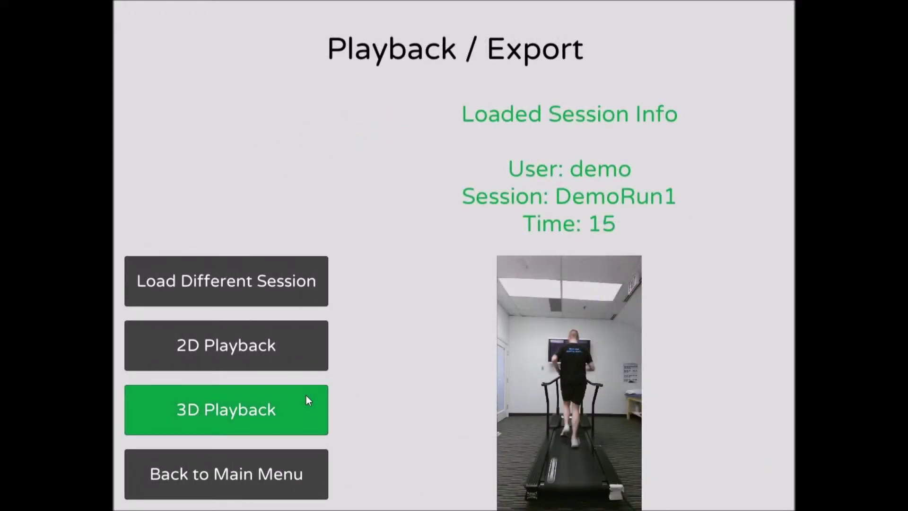
Export the session's missing point cloud so 3D playback becomes available
{"action": "left_click", "coordinate": [306, 398]}
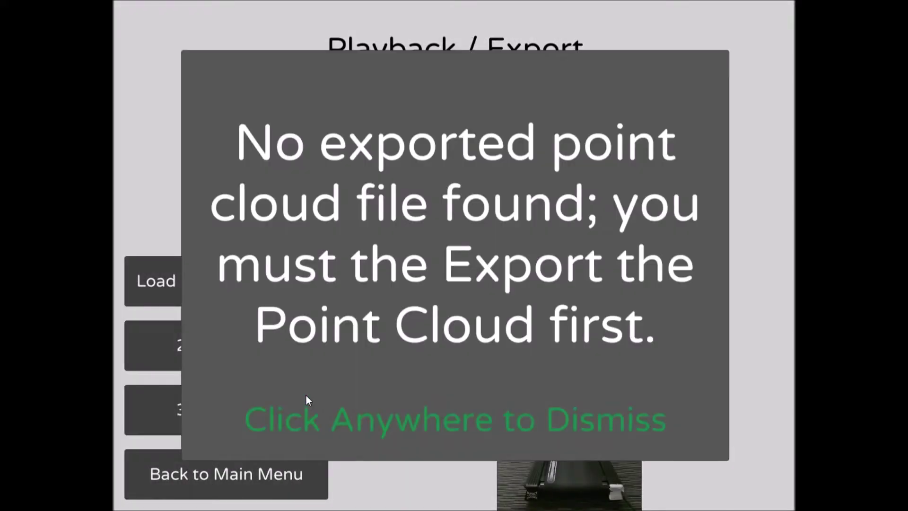
{"action": "left_click", "coordinate": [352, 345]}
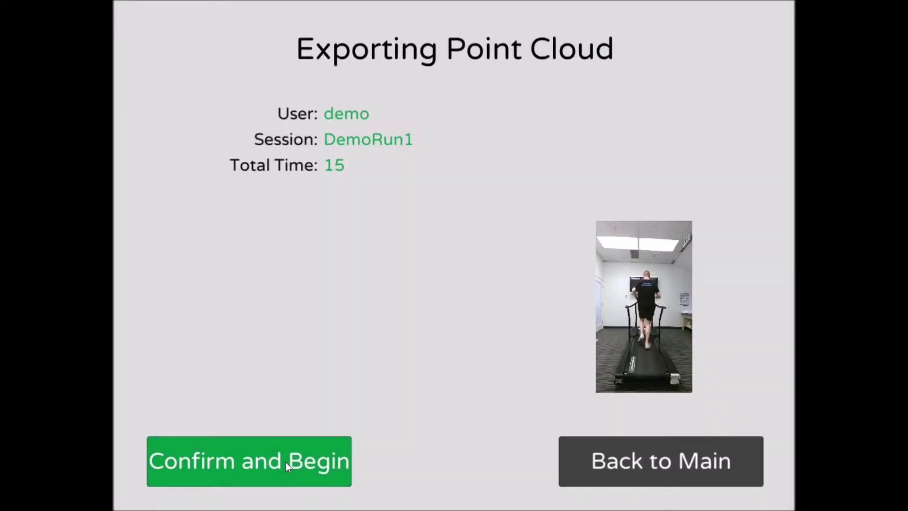
{"action": "left_click", "coordinate": [285, 462]}
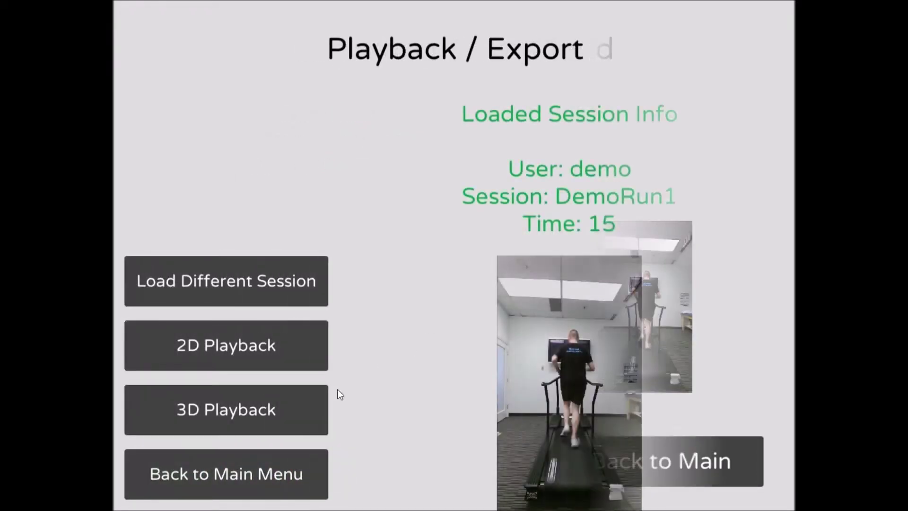
Load 3D point-cloud playback of DemoRun2 compared against another processed session
{"action": "left_click", "coordinate": [260, 414]}
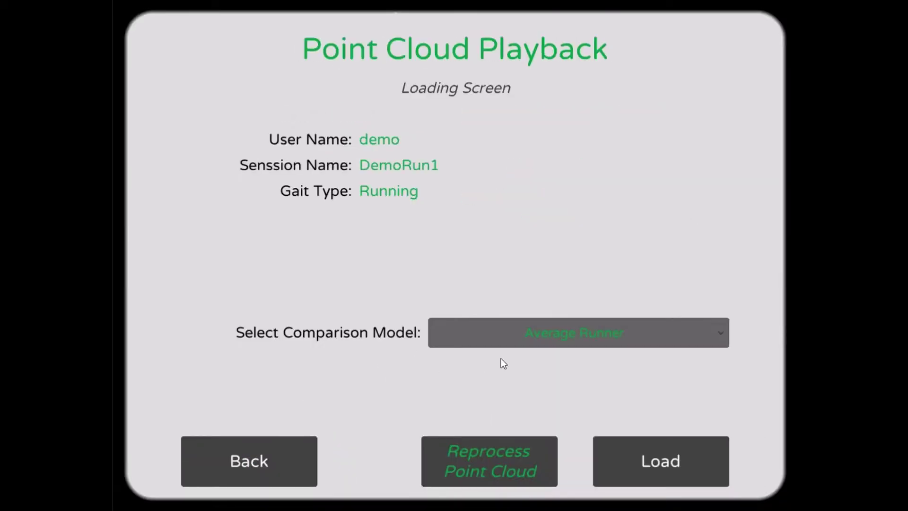
{"action": "left_click", "coordinate": [632, 333]}
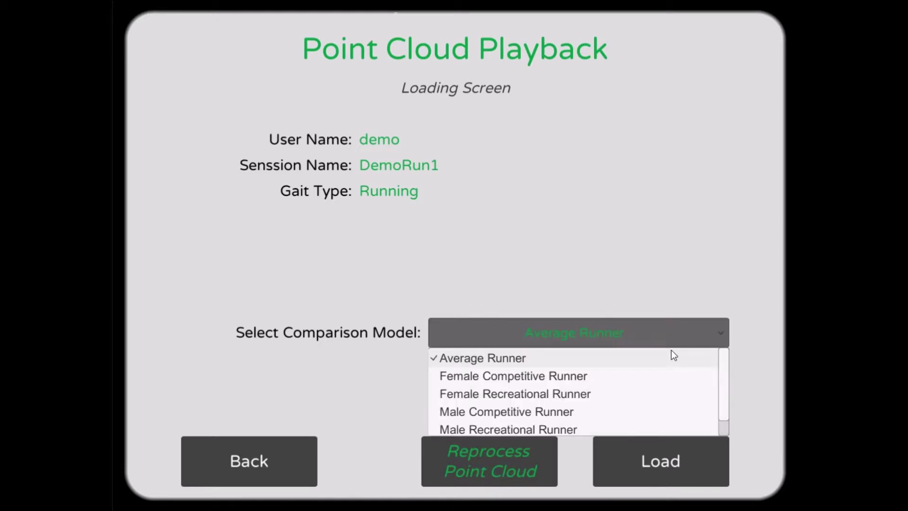
{"action": "left_click_drag", "start_coordinate": [720, 365], "coordinate": [716, 389]}
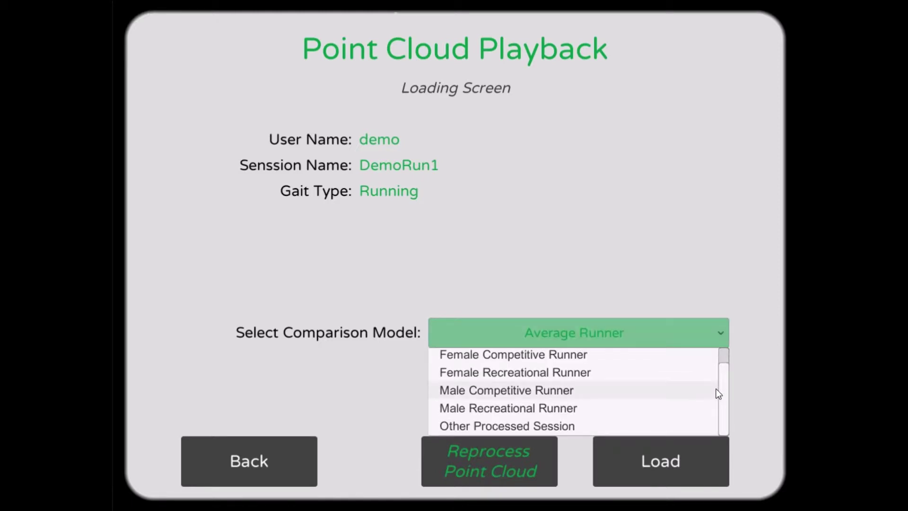
{"action": "left_click", "coordinate": [527, 426]}
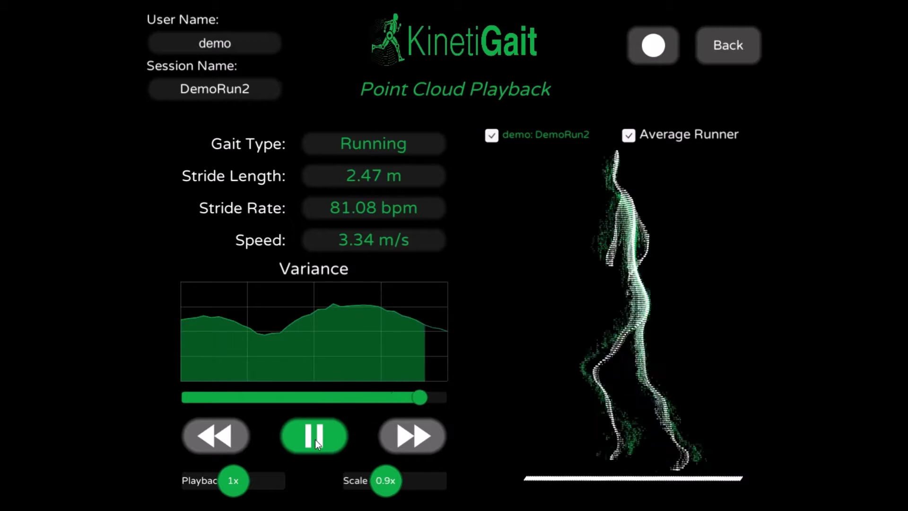
Pause the DemoRun2 point cloud, step it forward twice at an angled view, and open 3D Video Export
{"action": "left_click", "coordinate": [314, 439]}
{"action": "left_click", "coordinate": [405, 438]}
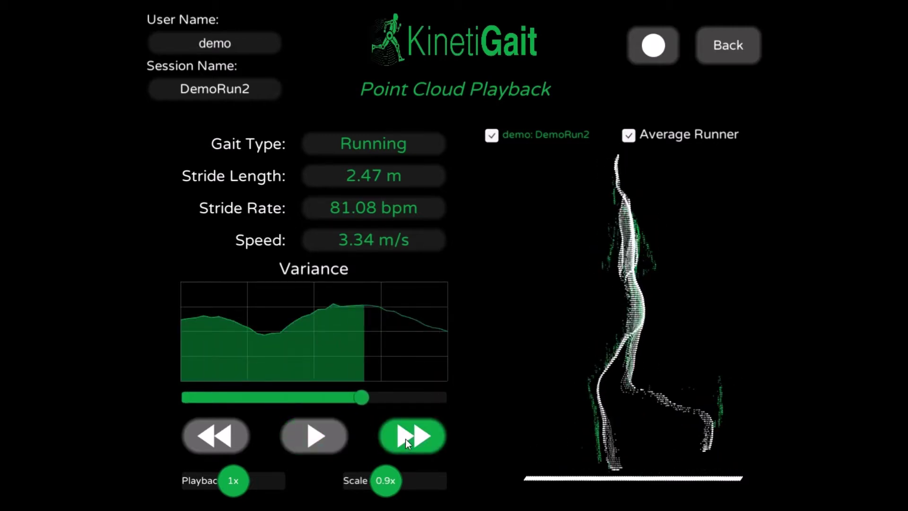
{"action": "left_click_drag", "start_coordinate": [690, 314], "coordinate": [561, 313]}
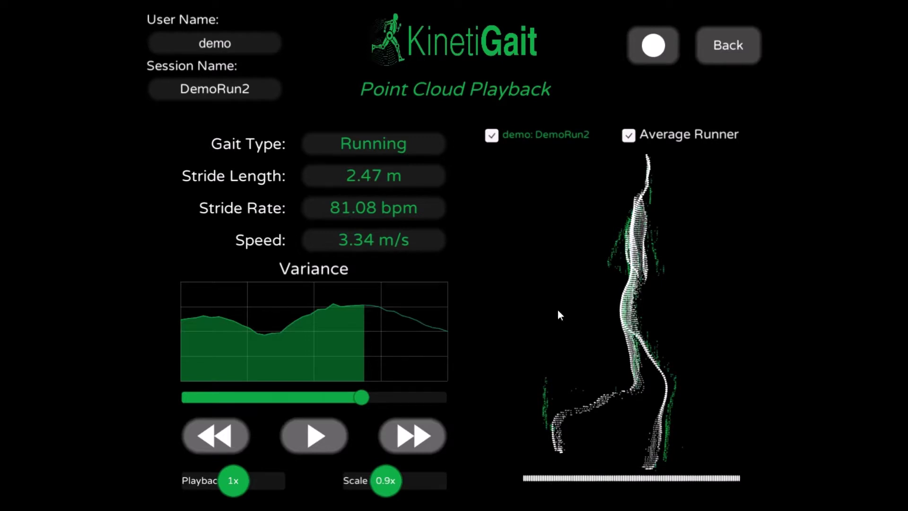
{"action": "left_click", "coordinate": [410, 431]}
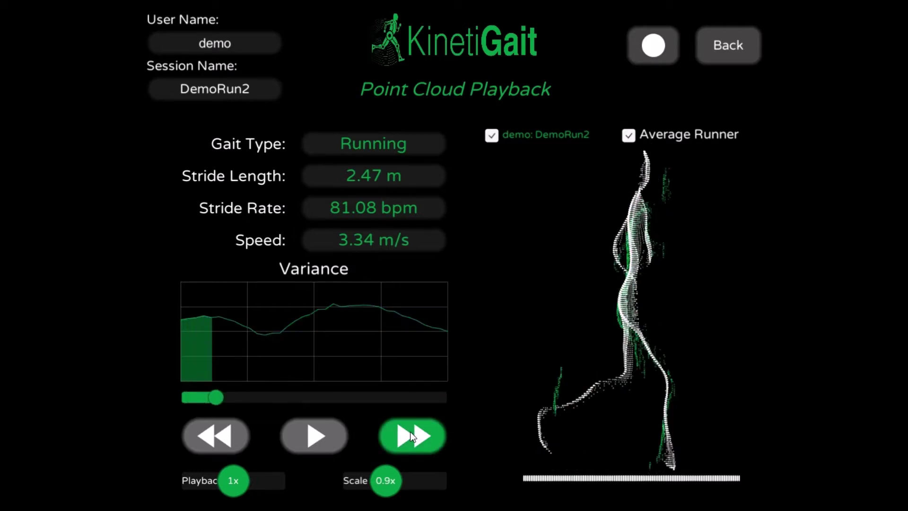
{"action": "left_click", "coordinate": [640, 52]}
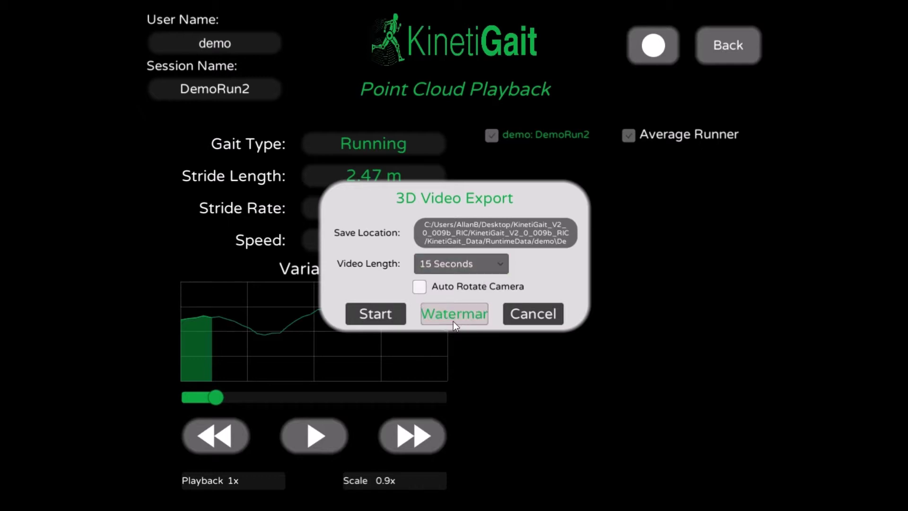
Keep Video Length at 15 Seconds, enable Auto Rotate Camera, and start the 3D video recording
{"action": "left_click", "coordinate": [462, 268]}
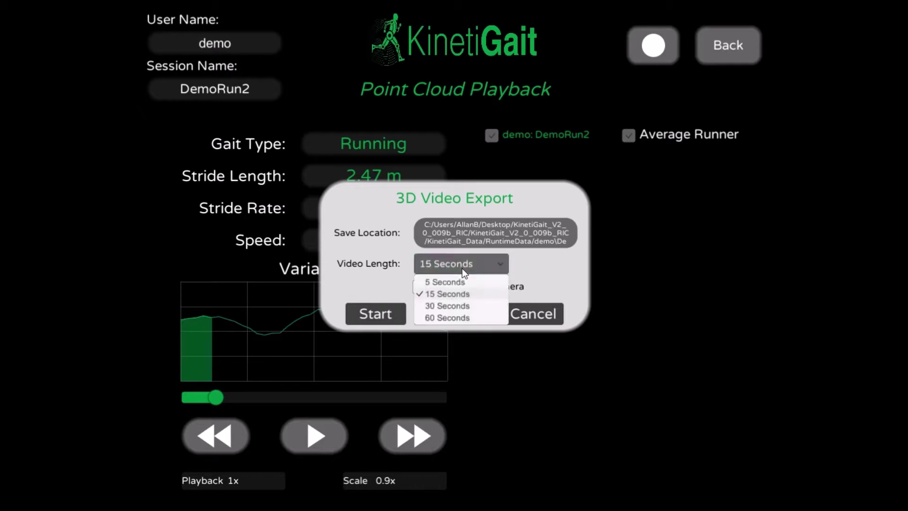
{"action": "left_click", "coordinate": [454, 293]}
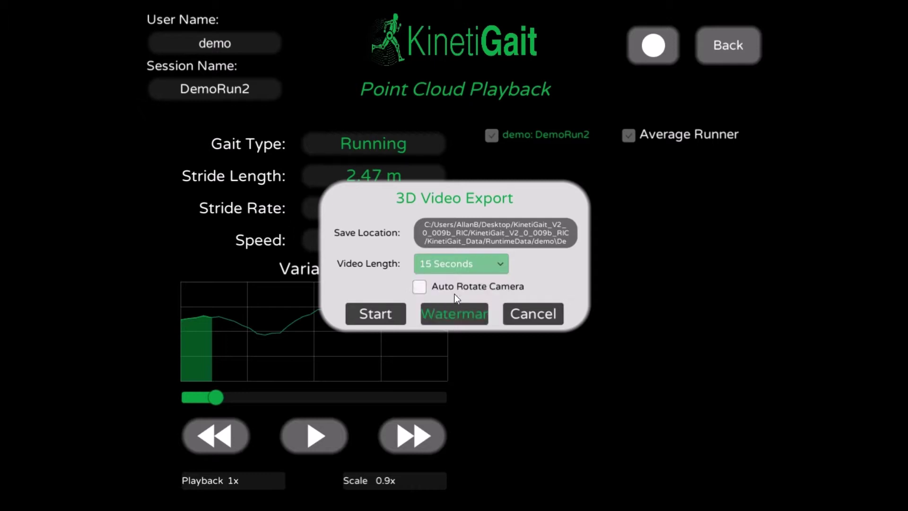
{"action": "left_click", "coordinate": [419, 287]}
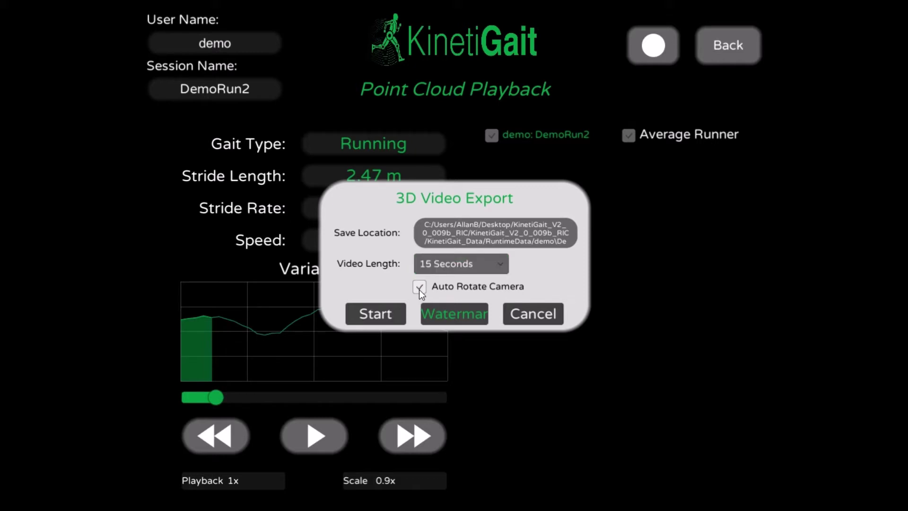
{"action": "left_click", "coordinate": [375, 314]}
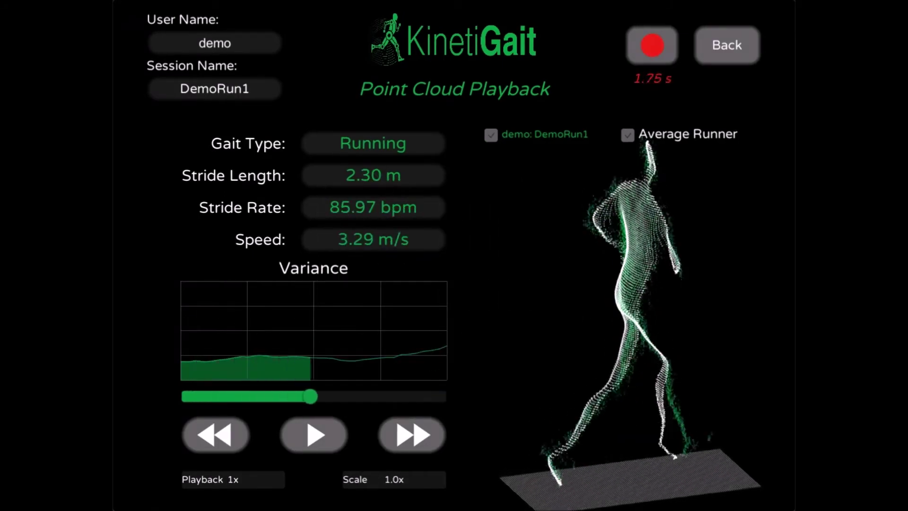